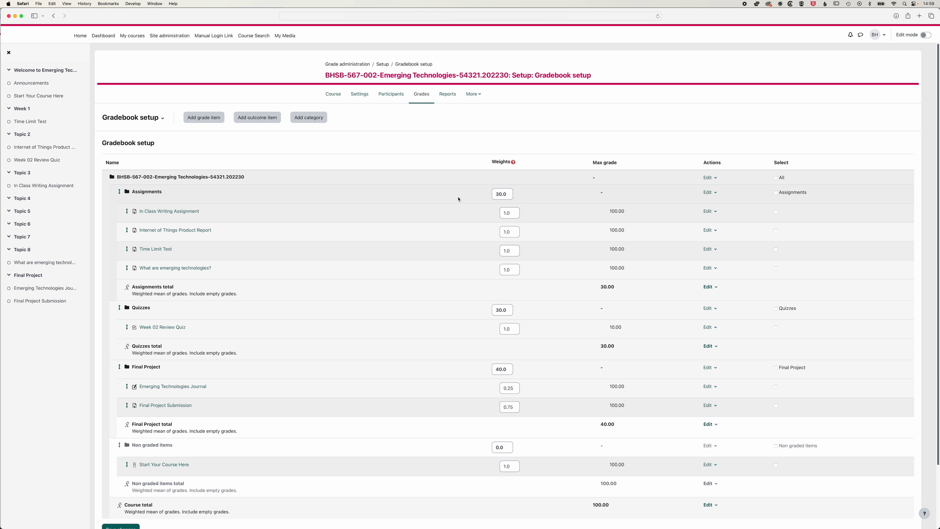
Go from the gradebook setup to the Emerging Technologies course page and turn on edit mode.
scroll(464, 203, "down", 4)
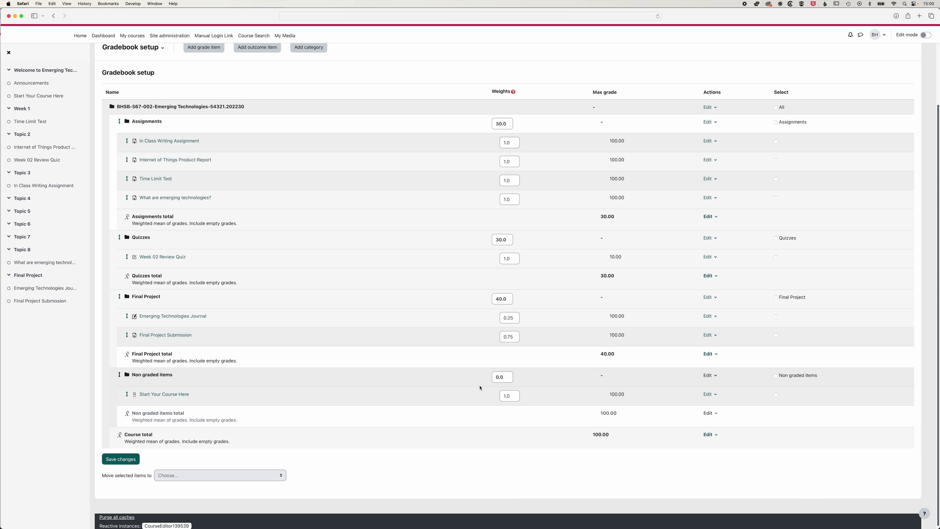
left_click(36, 70)
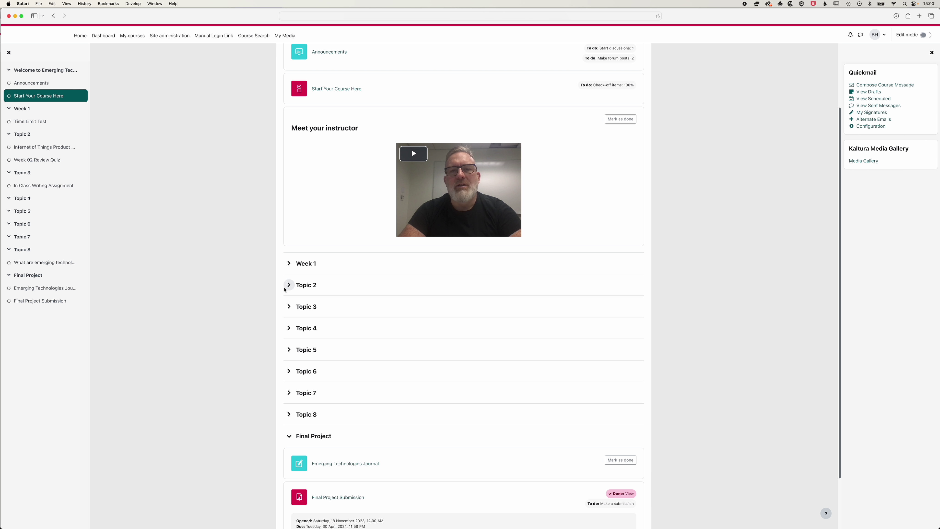
left_click(289, 285)
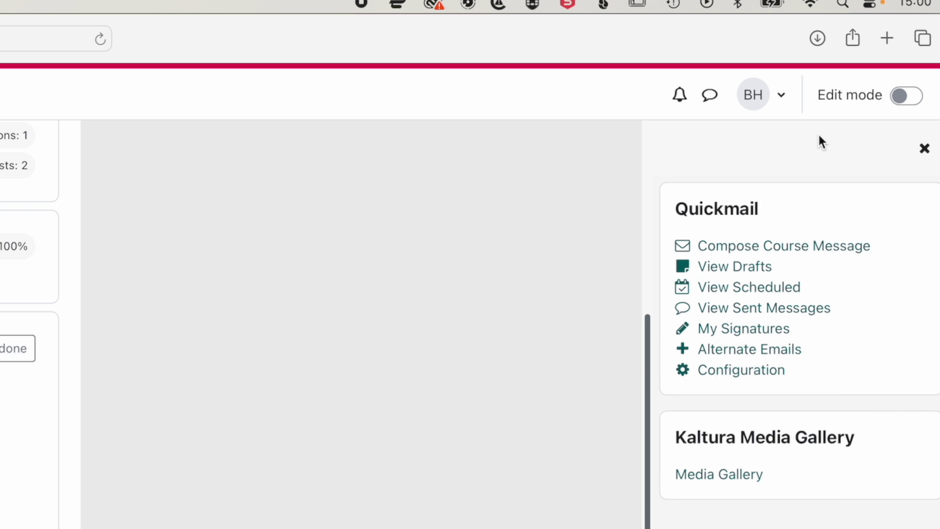
left_click(903, 97)
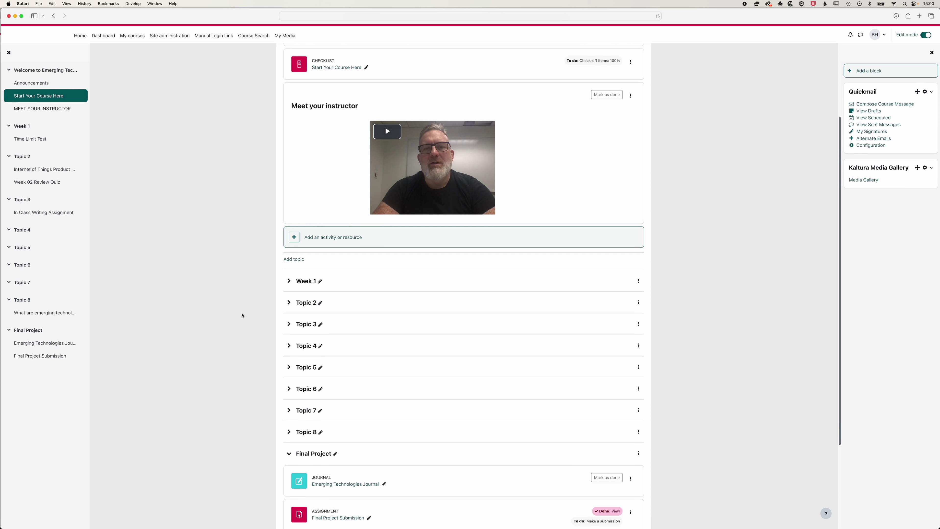
Expand Topic 3 and start adding a new Quiz activity to it.
left_click(289, 319)
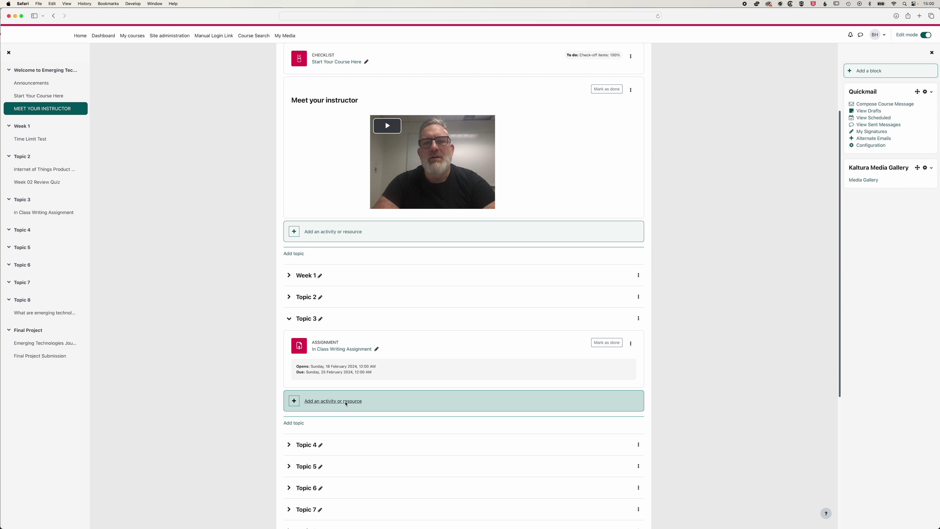
left_click(346, 403)
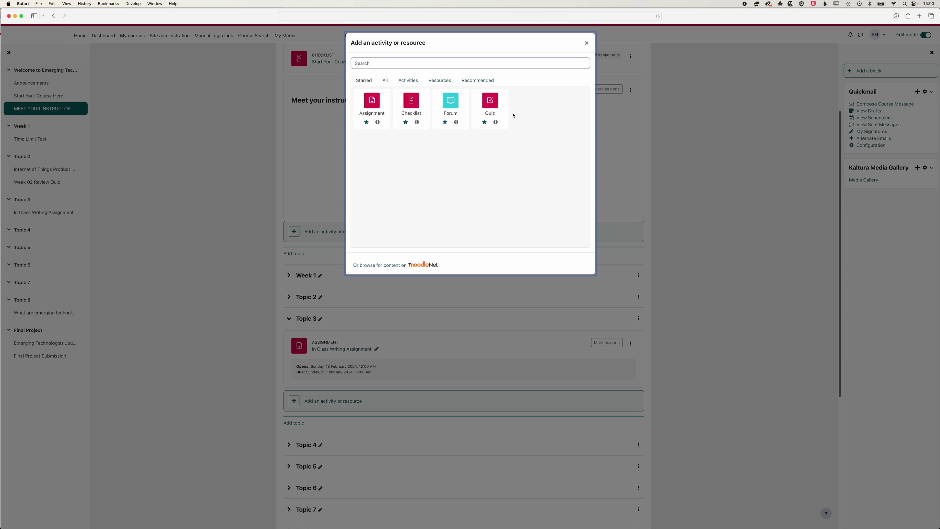
left_click(409, 81)
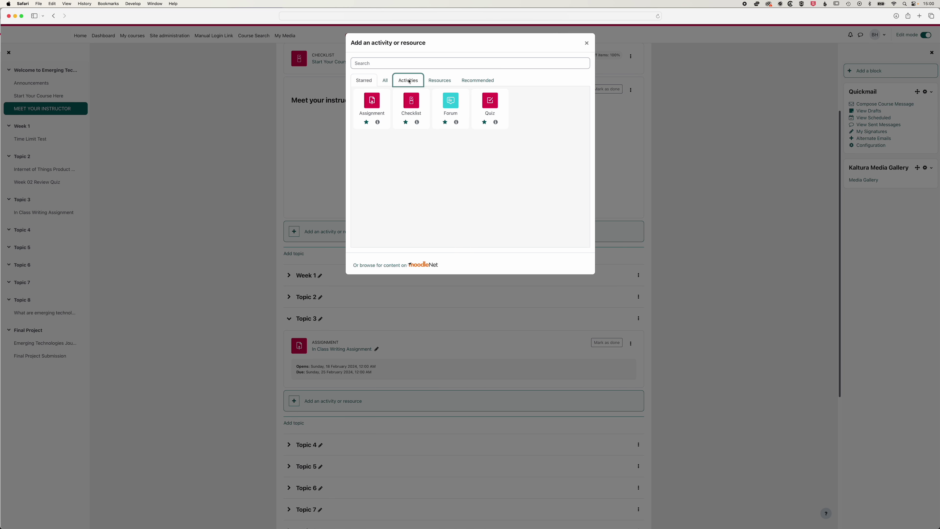
left_click(364, 81)
left_click(494, 105)
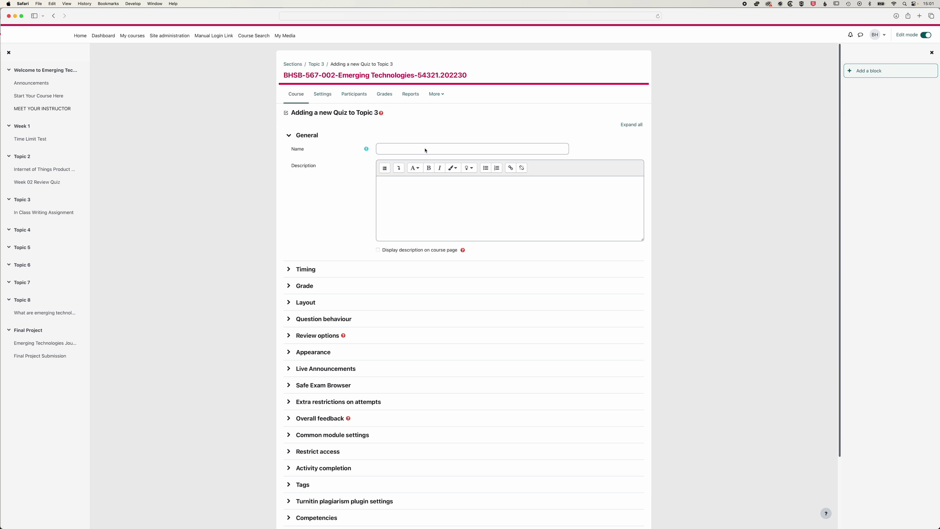
Name the new Topic 3 quiz "Week 03 Quiz".
left_click(425, 150)
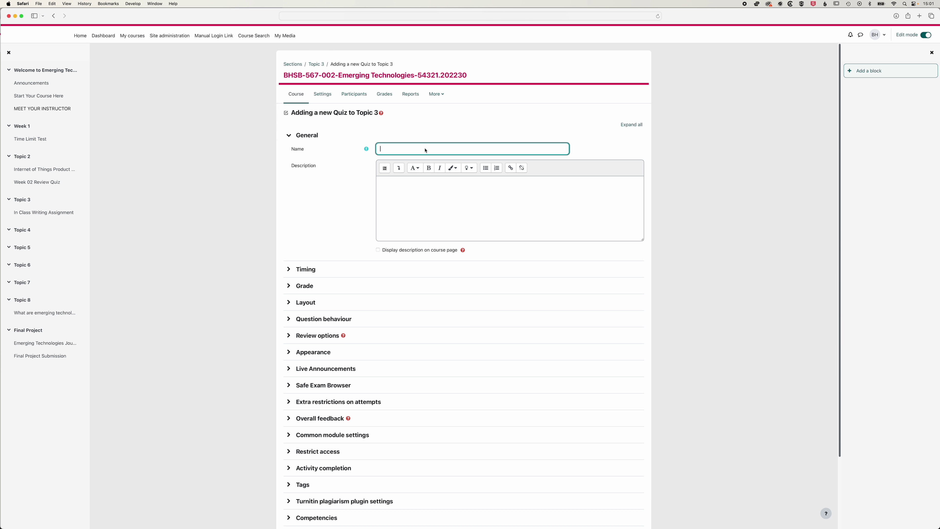
type("Week 03 Quiz")
left_click(312, 240)
Enable the quiz's opening time and set it to 12 February 2024 at 09:00.
scroll(312, 240, "down", 3)
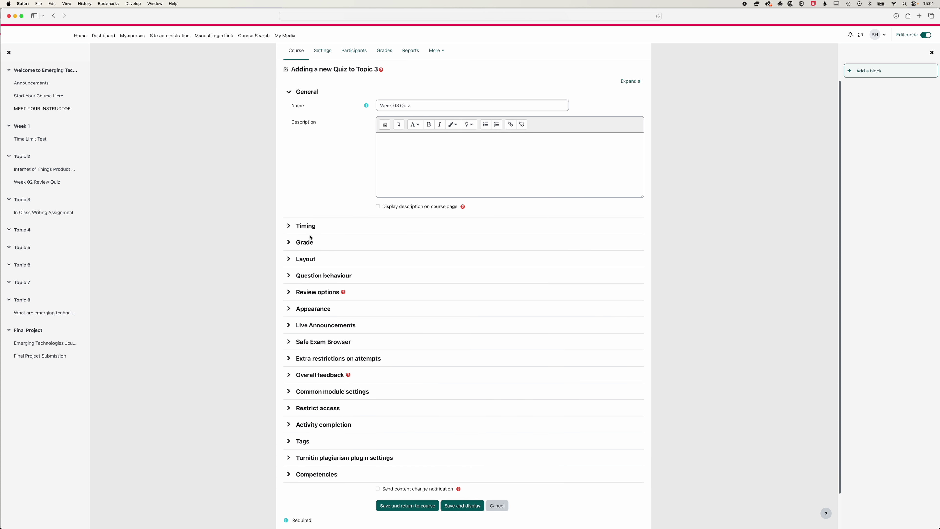
left_click(305, 210)
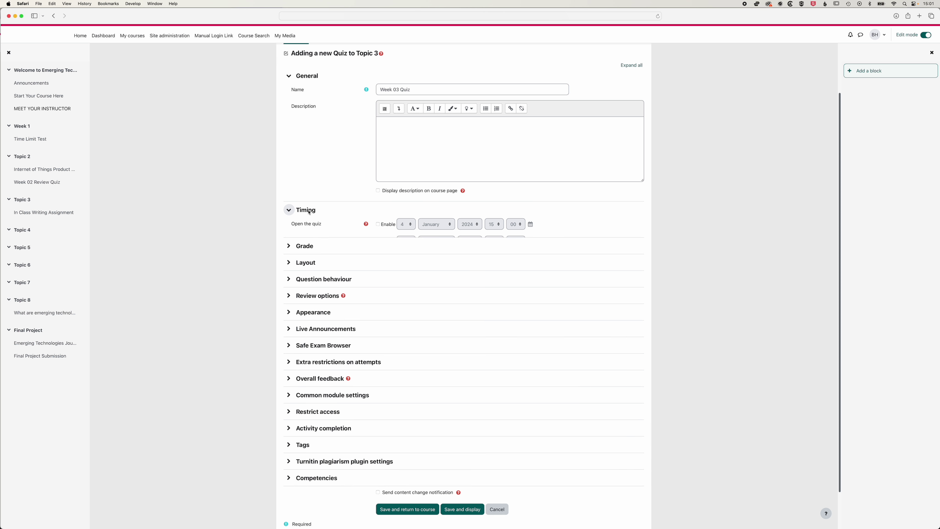
left_click(378, 224)
left_click(406, 224)
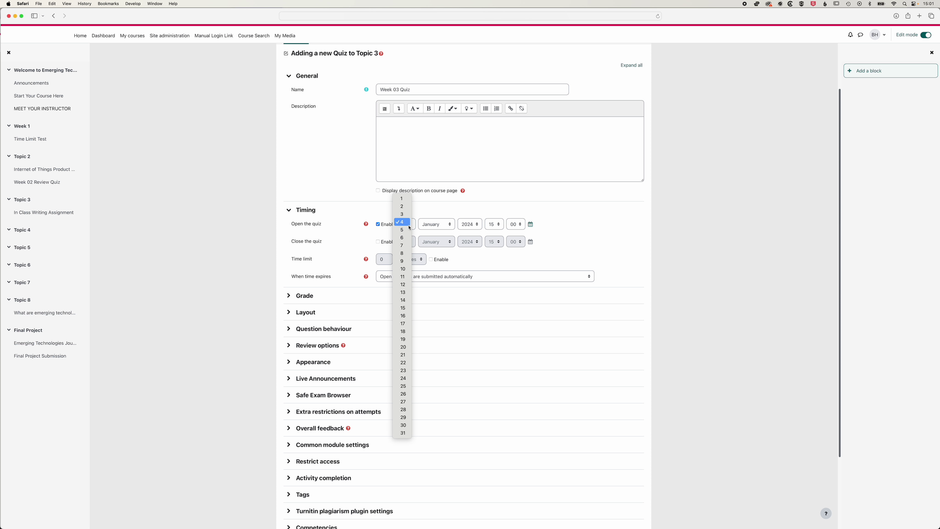
left_click(403, 285)
left_click(436, 224)
left_click(439, 231)
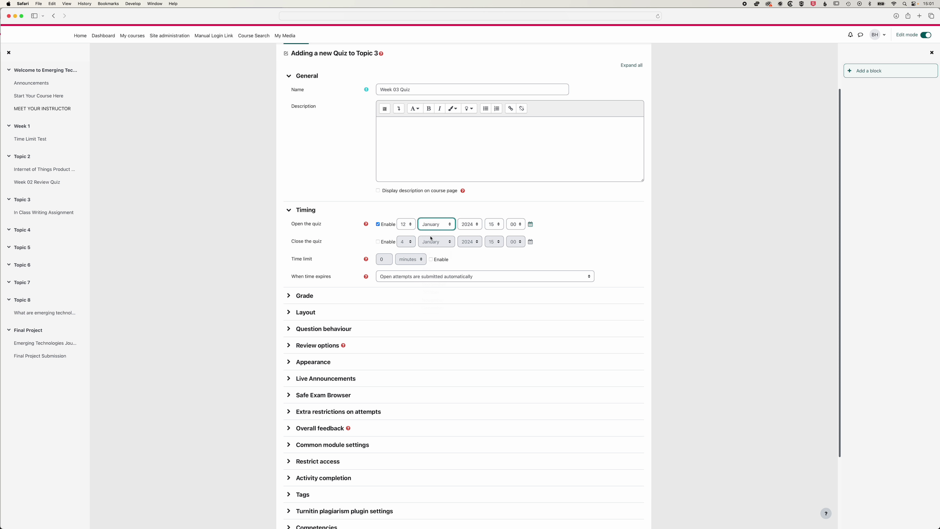
left_click(497, 226)
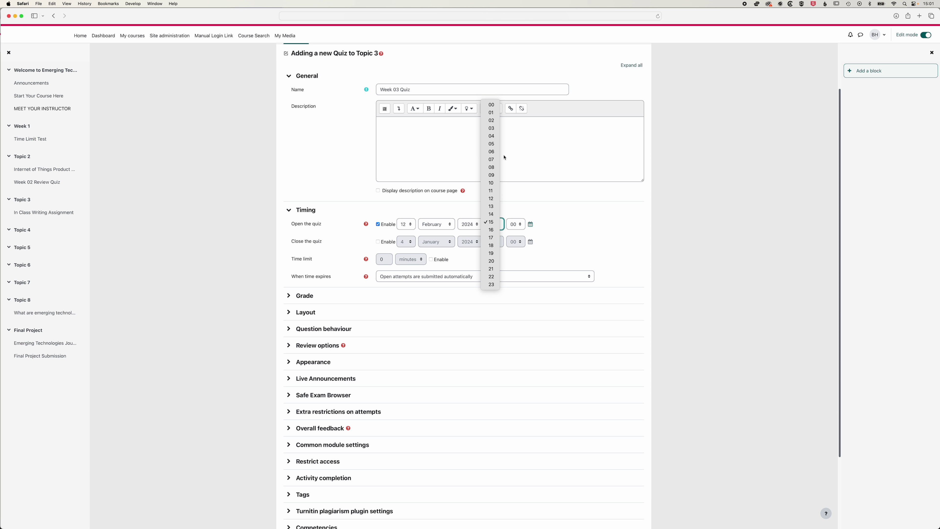
left_click(494, 175)
Enable the quiz's closing time and set it to 12 February 2024 at 11:00.
left_click(378, 243)
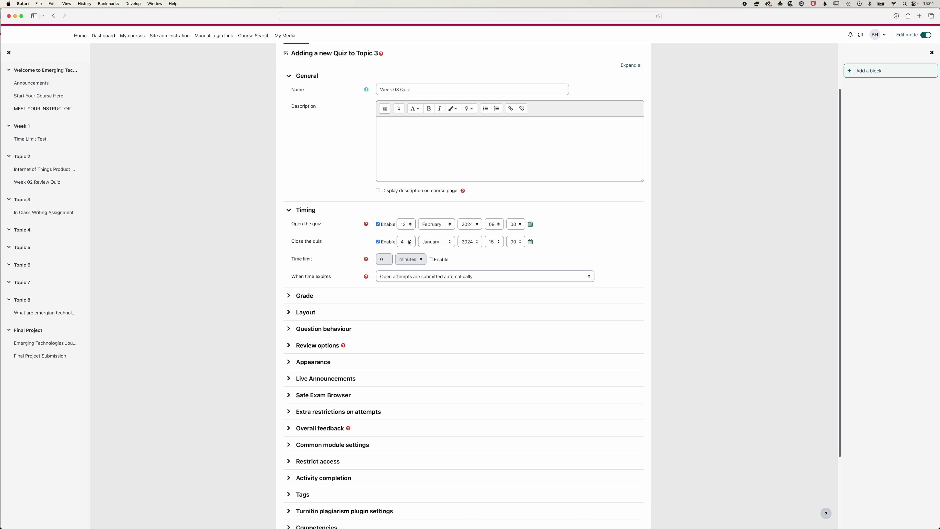
left_click(410, 243)
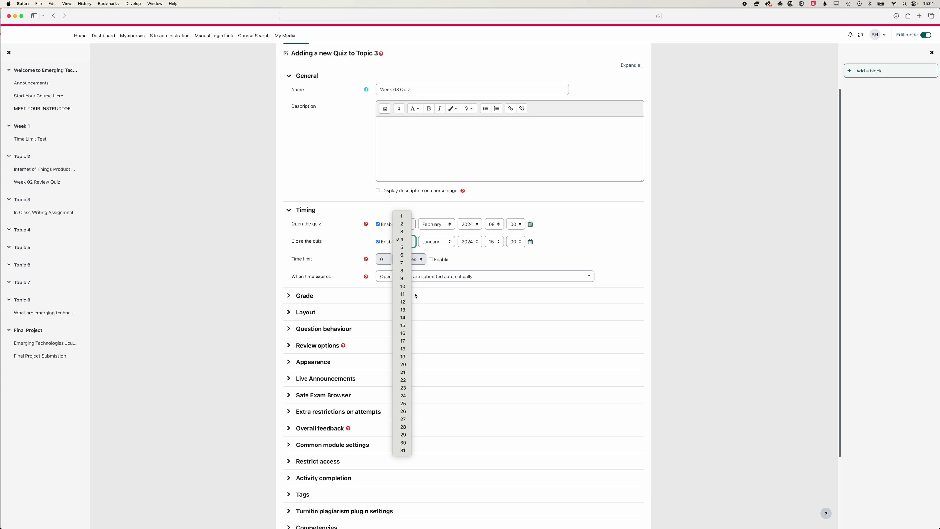
left_click(404, 301)
left_click(438, 242)
left_click(439, 247)
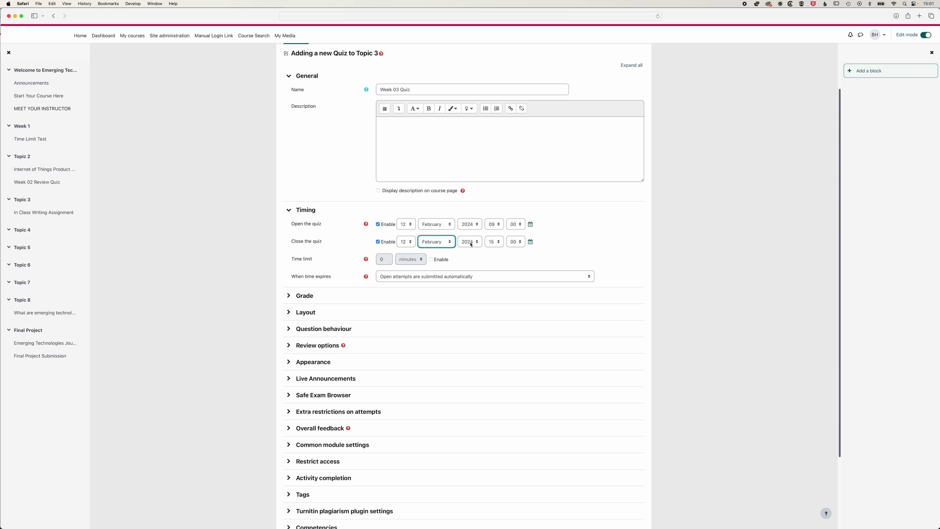
left_click(497, 243)
left_click(495, 208)
Check the available grade categories, leave the quiz Uncategorised, and save and display it.
scroll(545, 264, "down", 2)
left_click(316, 252)
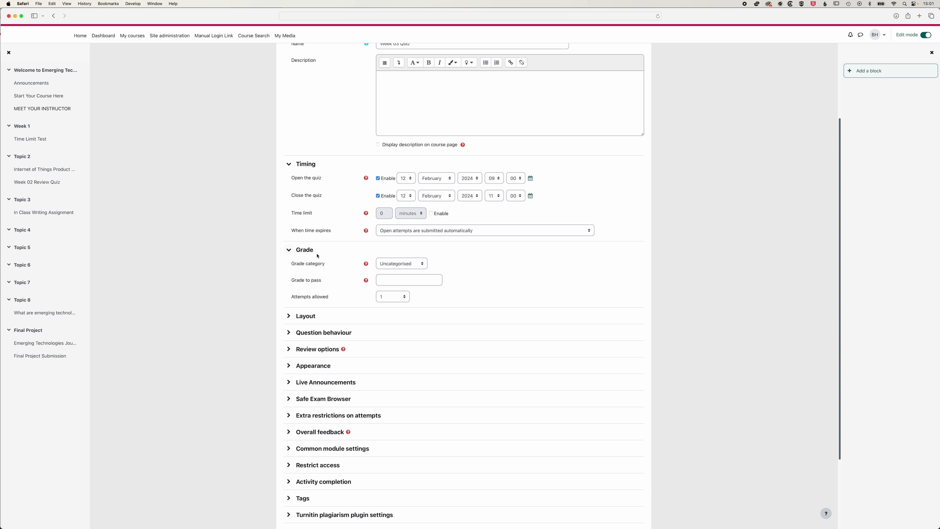
left_click(403, 266)
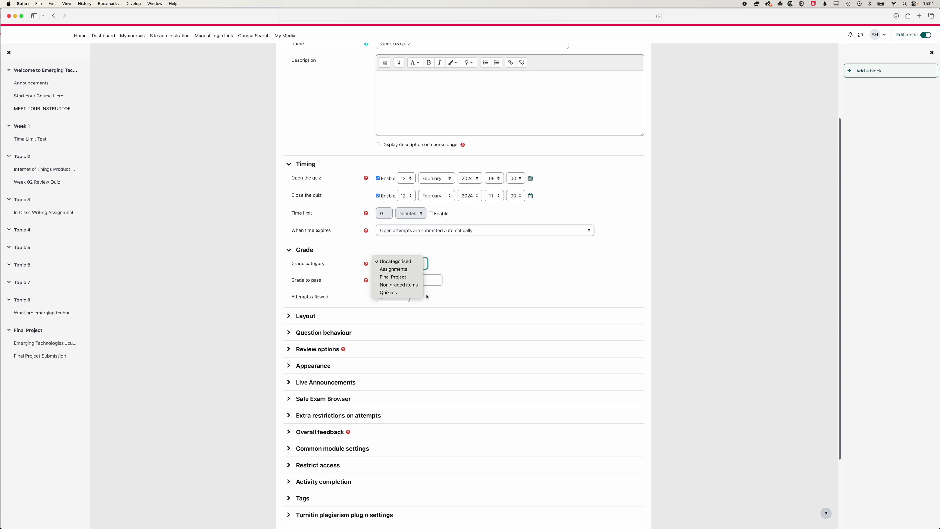
left_click(467, 294)
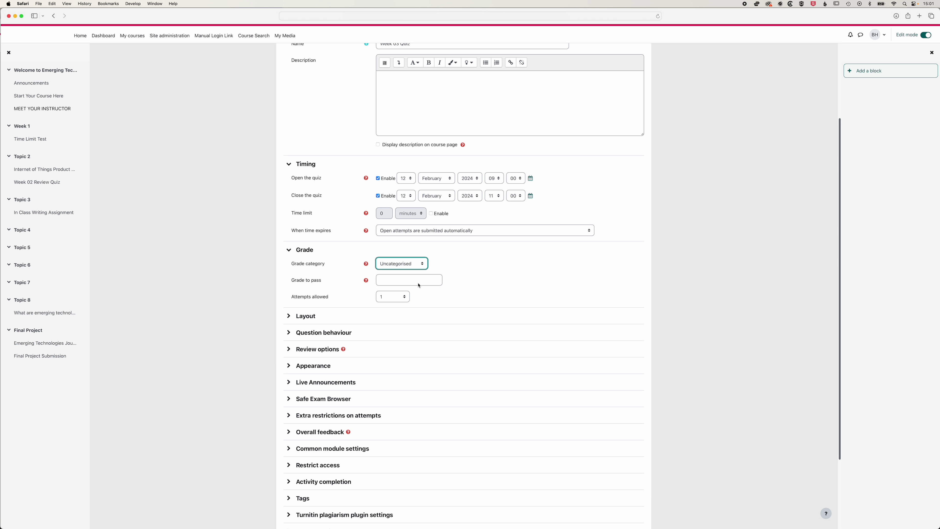
left_click(445, 302)
scroll(473, 295, "down", 5)
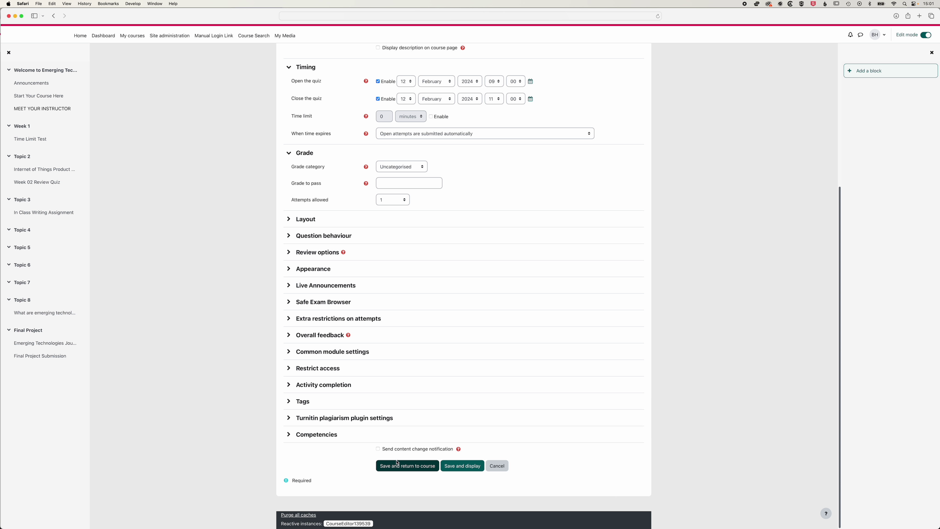
left_click(459, 468)
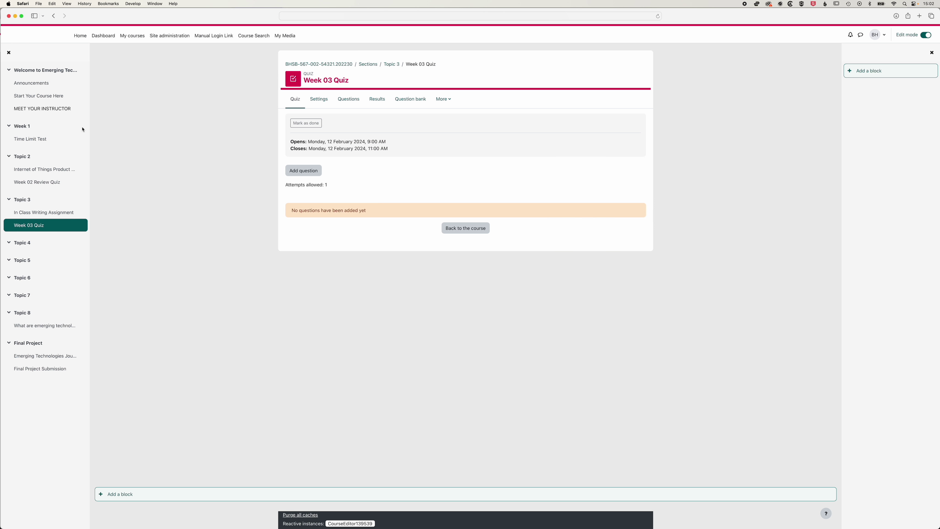
Return to the course and open its gradebook setup to find the Week 03 Quiz entry.
left_click(40, 71)
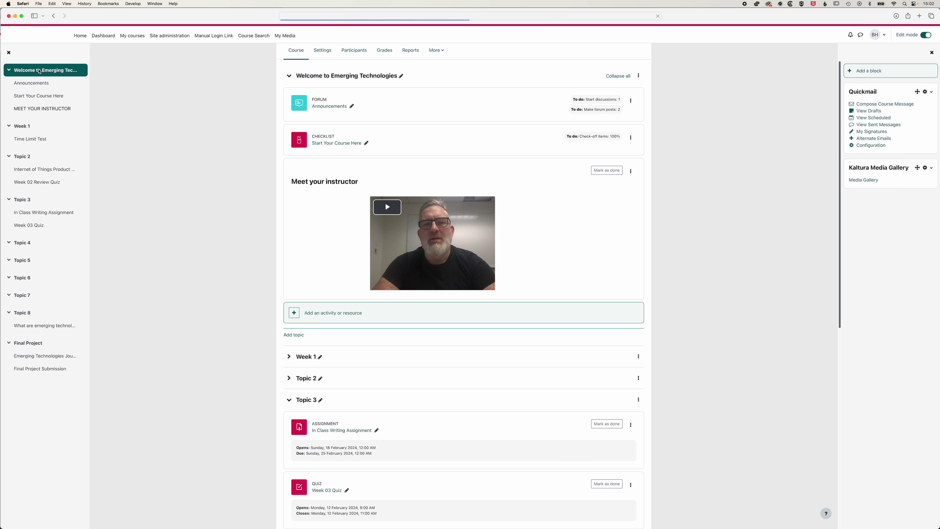
left_click(383, 52)
left_click(134, 118)
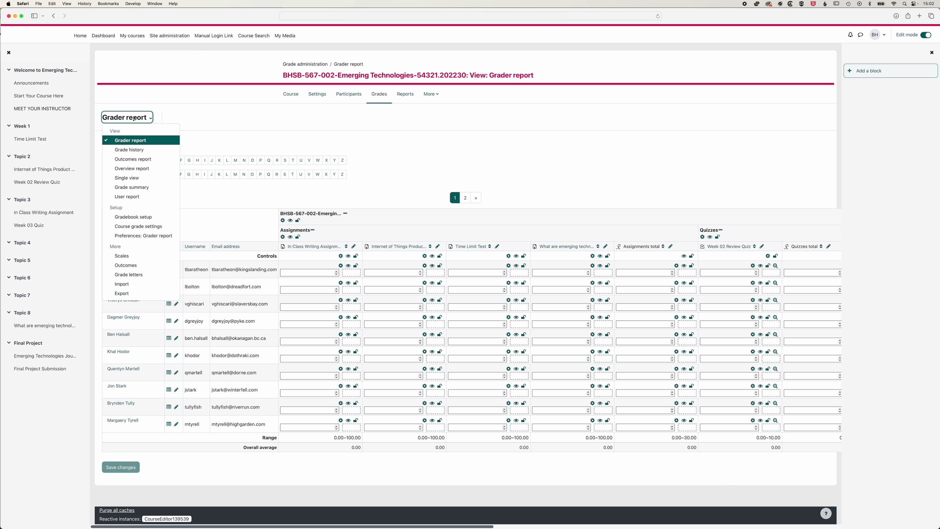
left_click(133, 217)
scroll(368, 207, "down", 2)
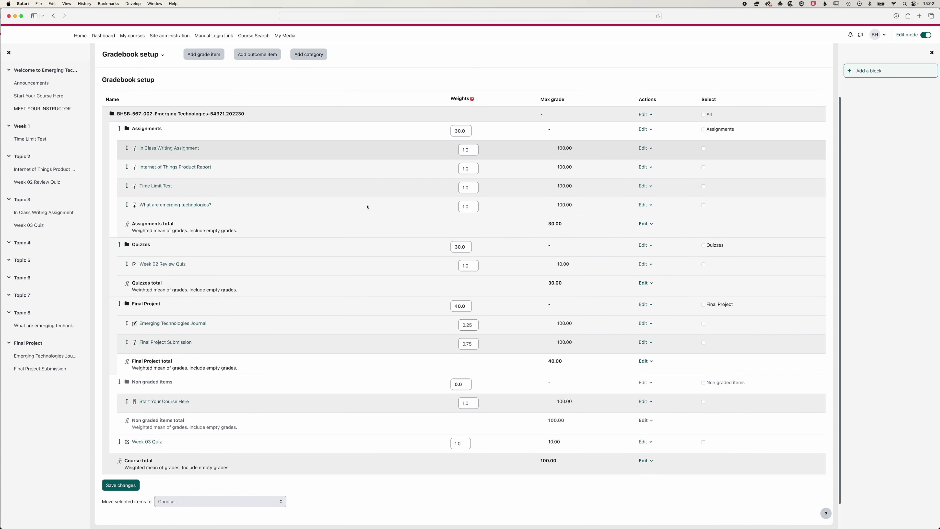
scroll(368, 207, "down", 2)
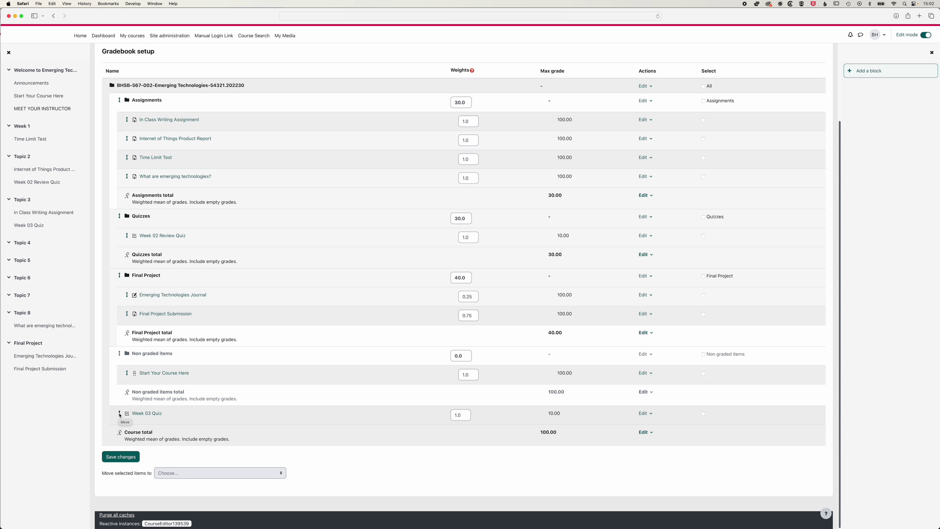
Move Week 03 Quiz into the Quizzes category, directly below Week 02 Review Quiz.
left_click(120, 415)
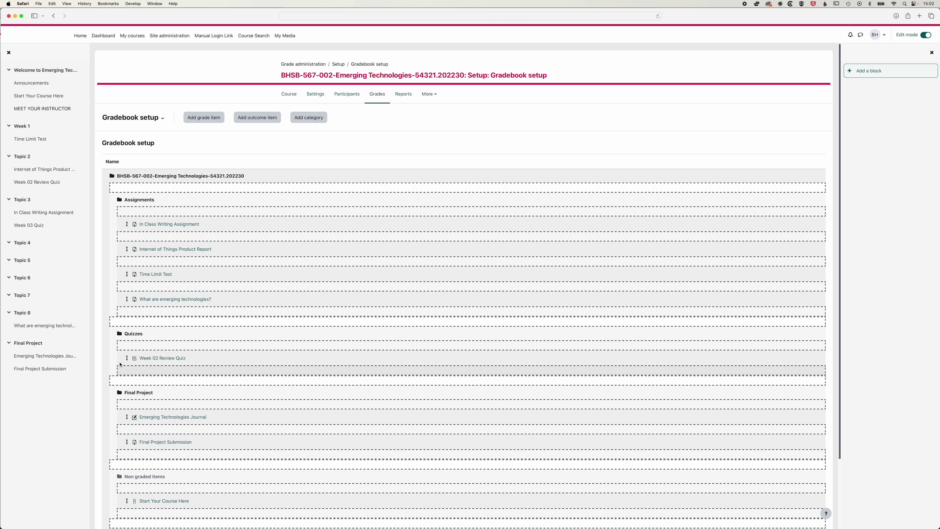
left_click(188, 372)
left_click(466, 134)
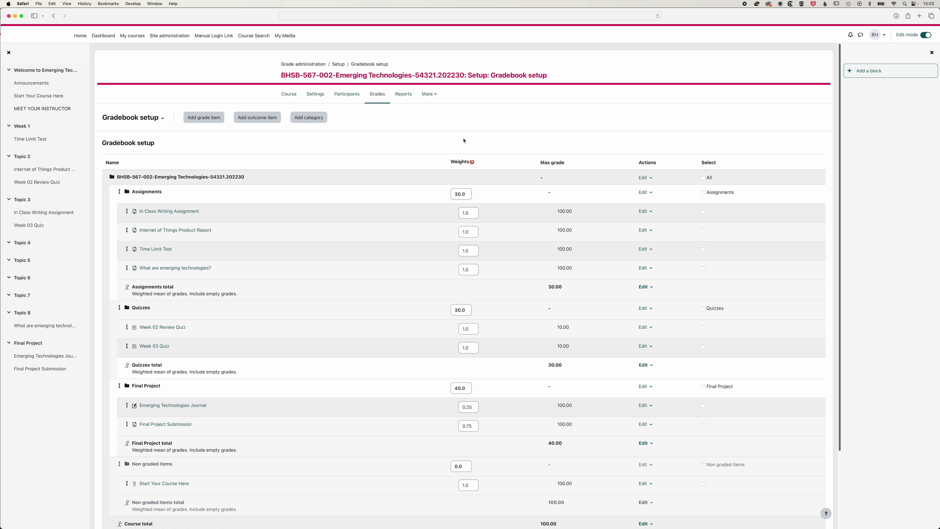
scroll(288, 259, "down", 2)
Turn on edit mode on the course page and start adding a new Quiz activity to Topic 6.
scroll(287, 260, "down", 3)
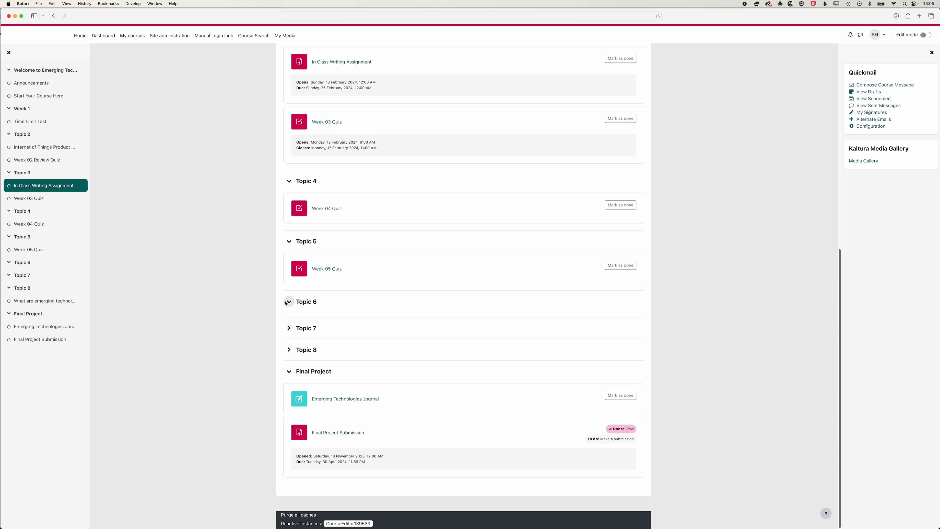
left_click(925, 34)
scroll(370, 346, "down", 8)
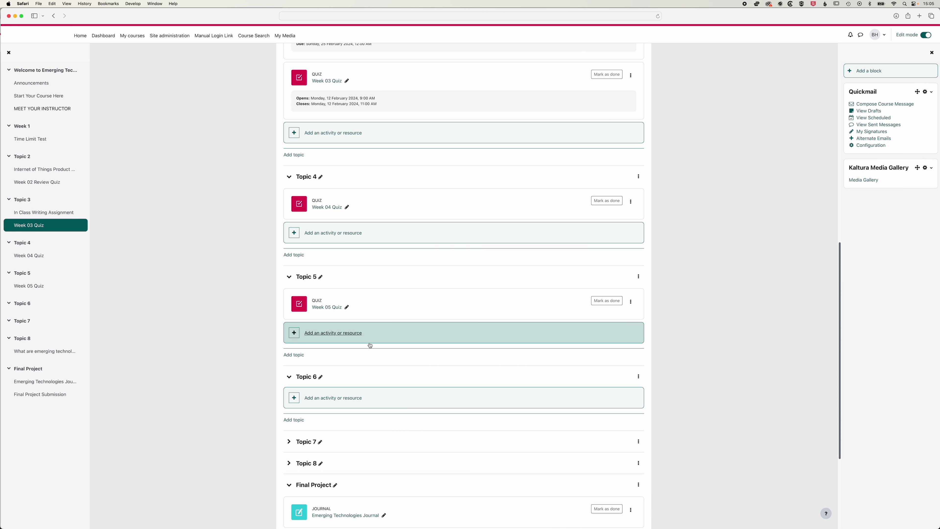
left_click(342, 390)
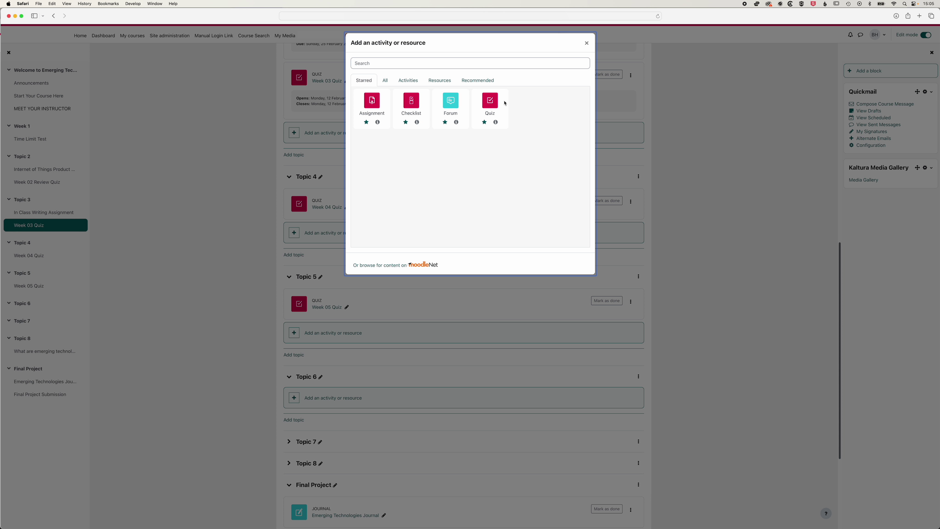
left_click(494, 105)
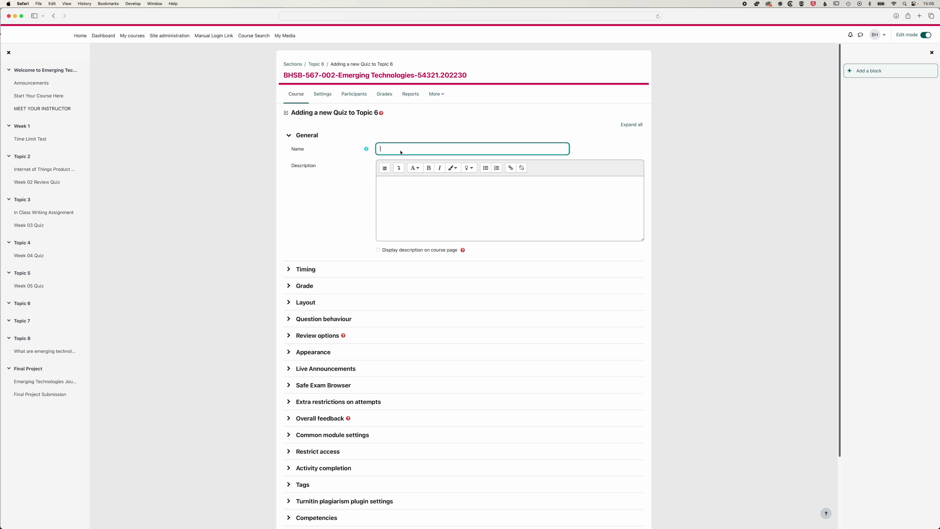
Name the new quiz "Week 06 Quiz" and set its grade category to Quizzes.
type("Week 06 Quiz")
left_click(336, 246)
scroll(336, 246, "down", 1)
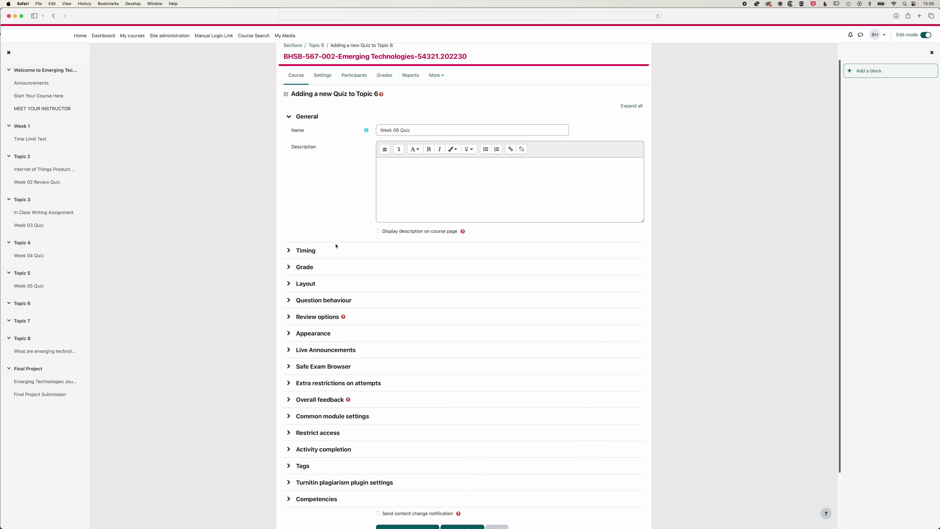
scroll(336, 246, "down", 3)
left_click(309, 204)
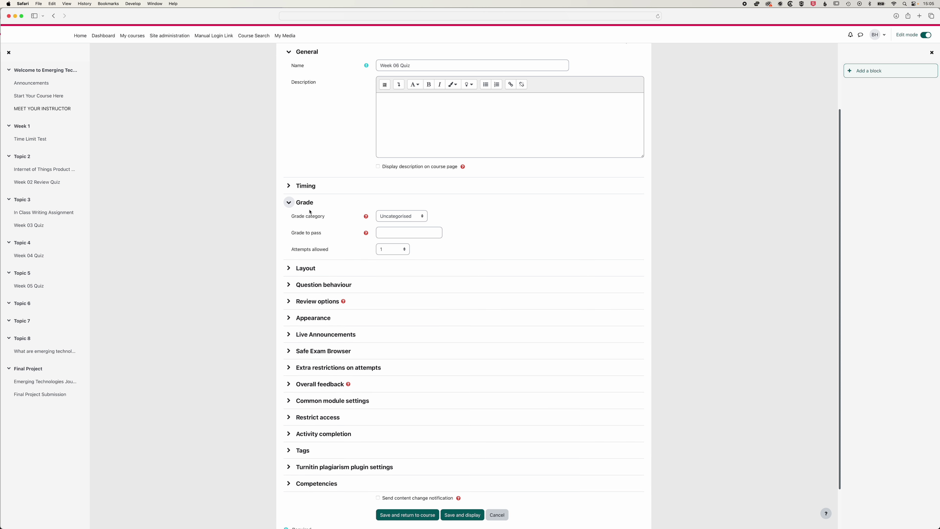
left_click(403, 215)
left_click(390, 245)
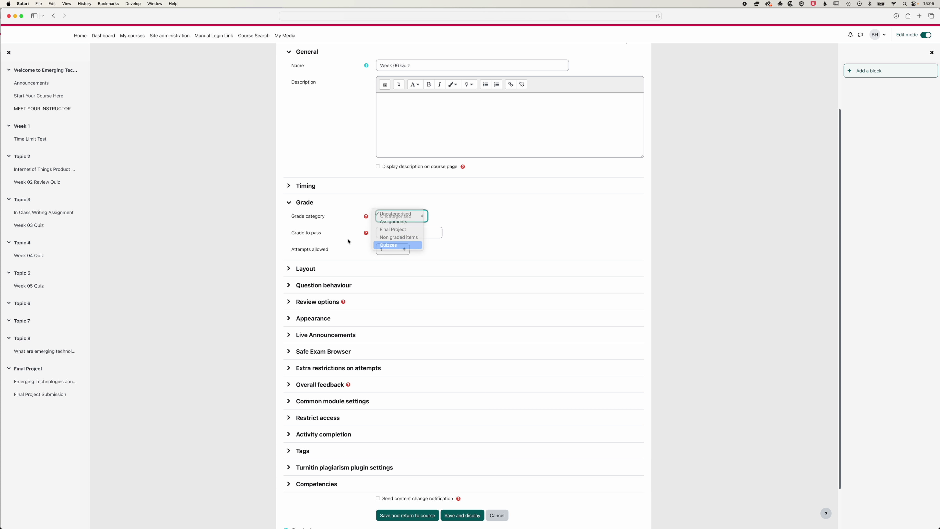
Save the new Week 06 Quiz, return to the course and open its grader report.
left_click(425, 516)
scroll(187, 116, "up", 20)
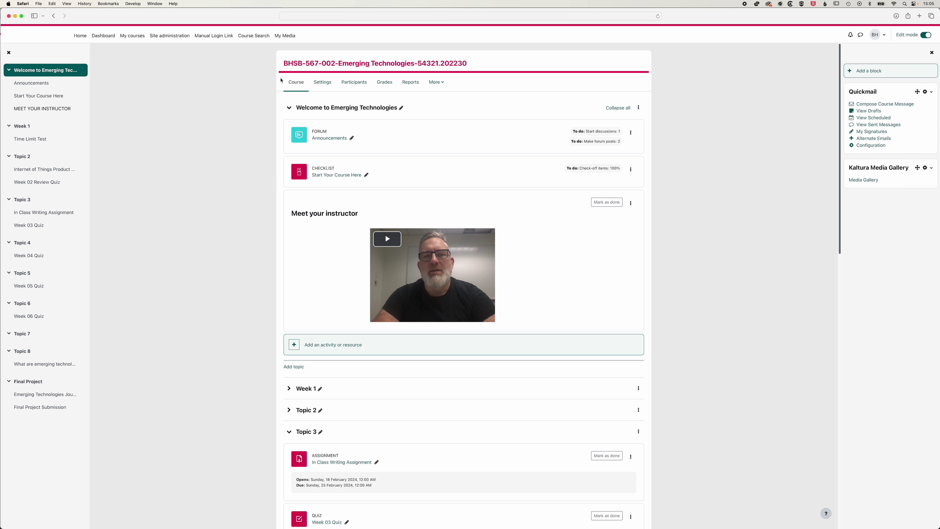
left_click(385, 83)
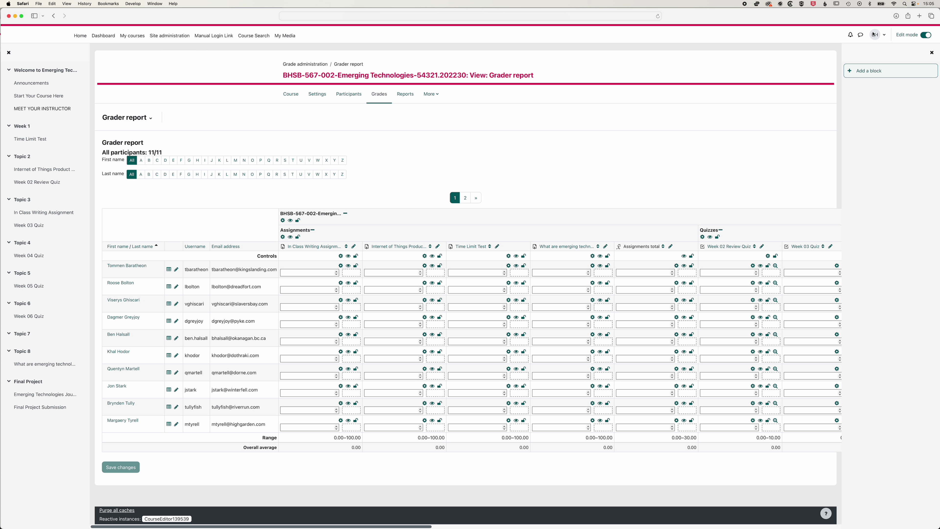
Turn off edit mode and switch from the grader report to gradebook setup.
left_click(926, 36)
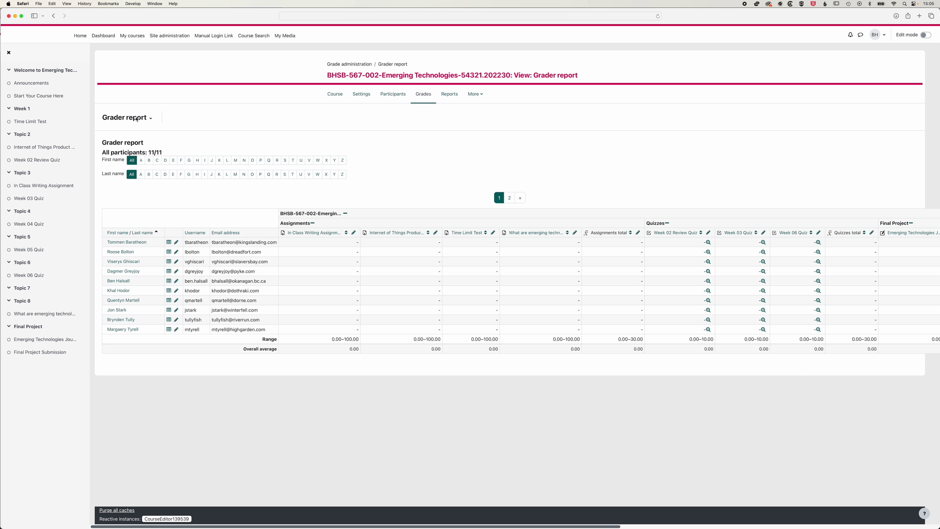
left_click(135, 119)
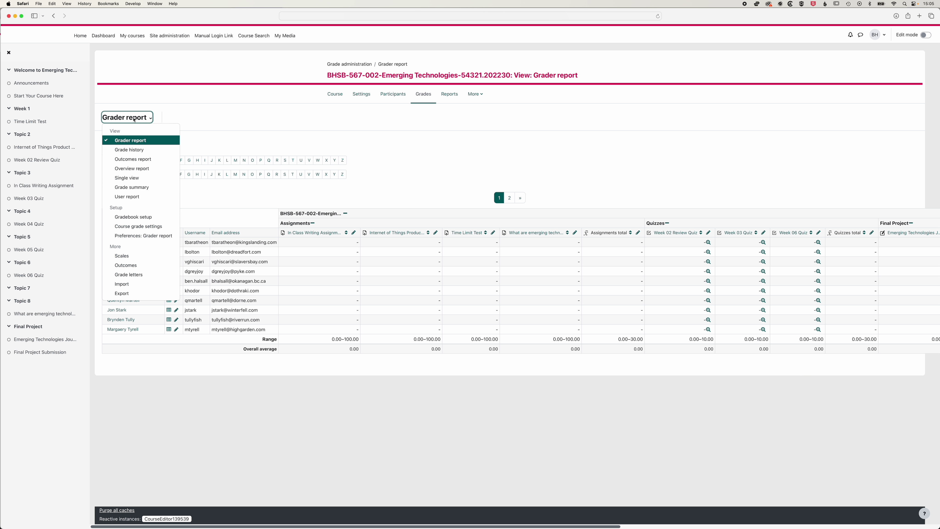
left_click(133, 217)
Select Week 04 Quiz and Week 05 Quiz together and move them into the Quizzes category, confirming leaving the page.
scroll(381, 186, "down", 3)
scroll(381, 186, "down", 1)
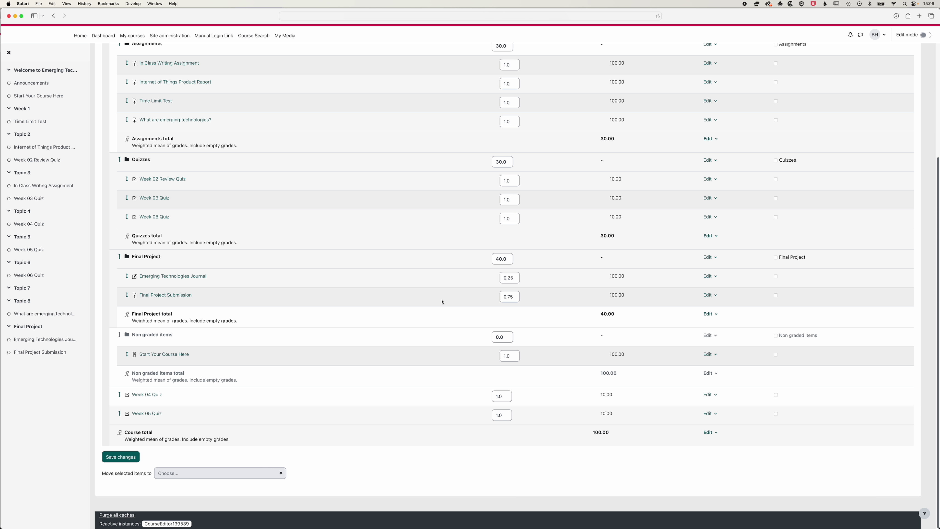
left_click(776, 394)
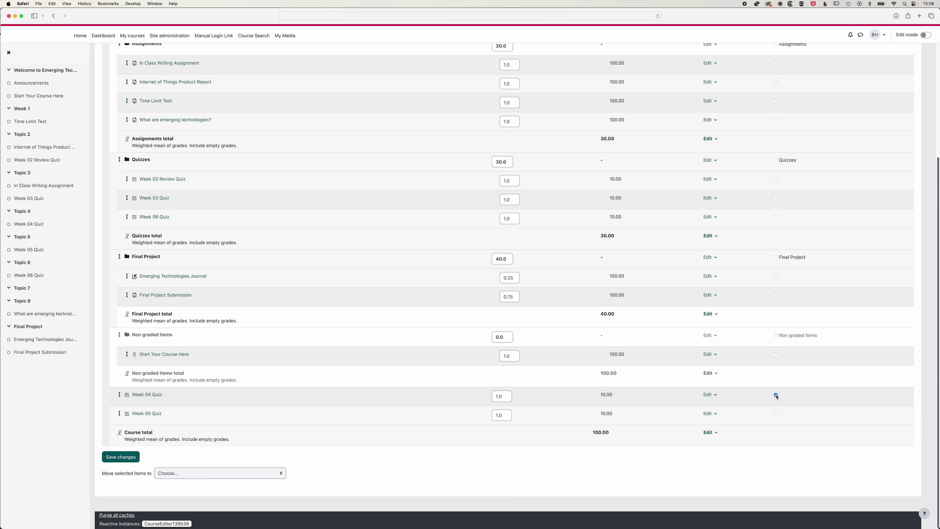
left_click(776, 414)
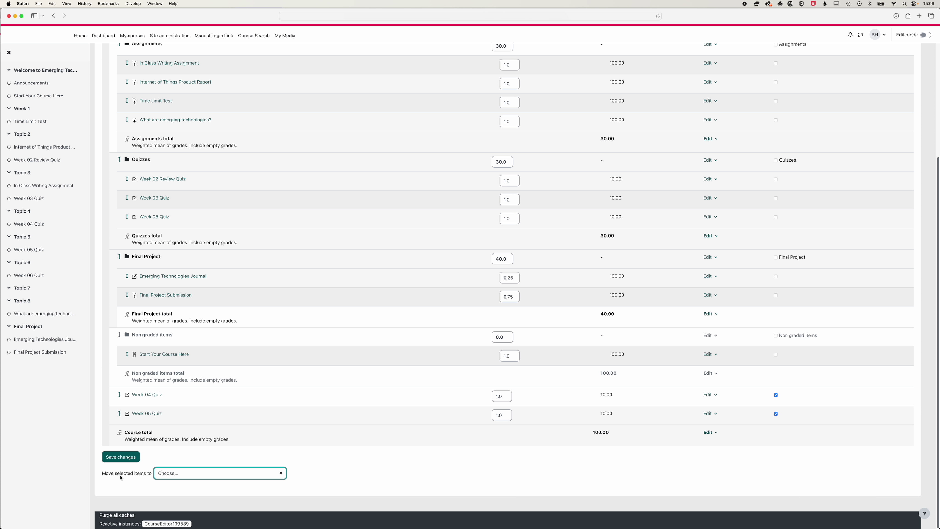
left_click(191, 475)
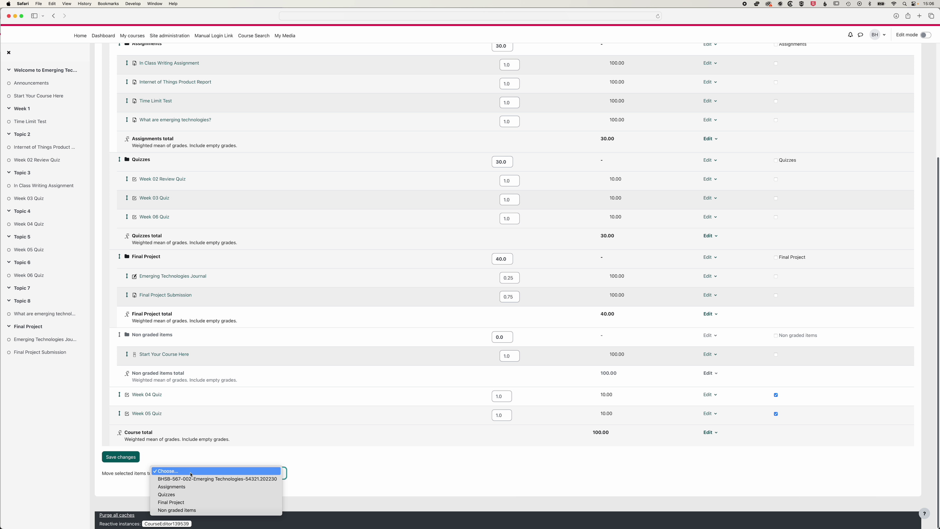
key("Return")
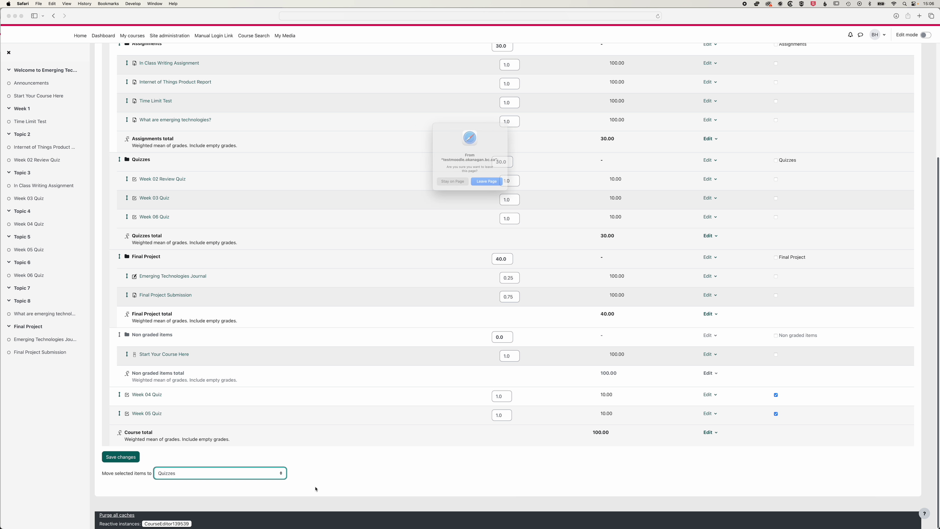
left_click(489, 185)
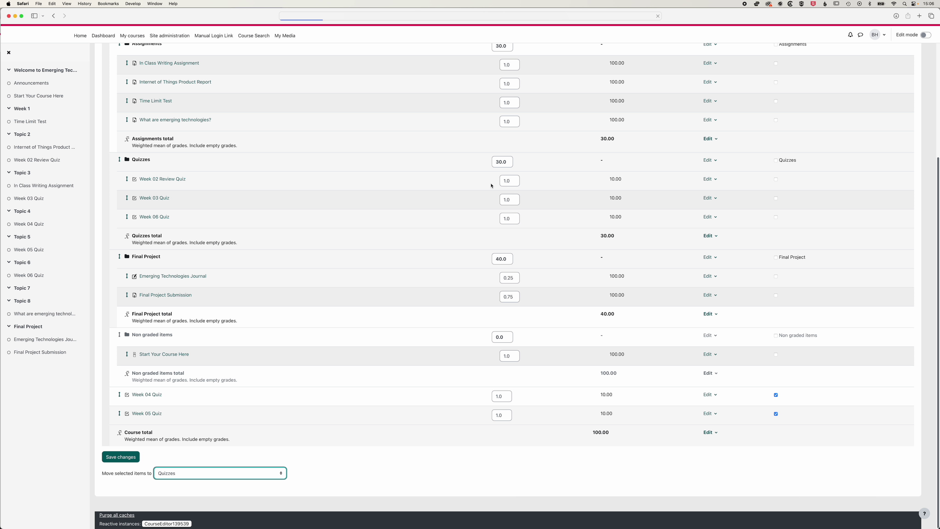
left_click(511, 136)
Move Week 05 Quiz between Week 03 Quiz and Week 06 Quiz within the Quizzes category.
scroll(511, 136, "down", 3)
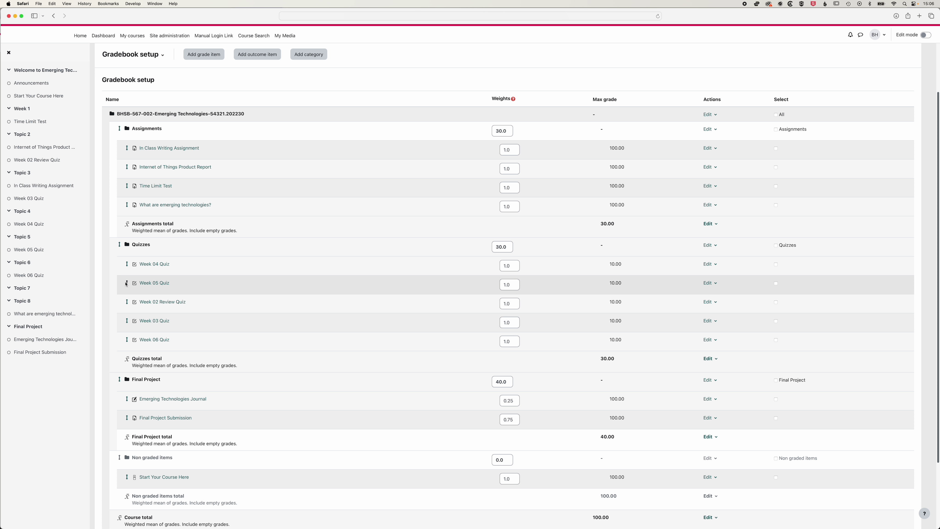
scroll(126, 284, "down", 3)
left_click(127, 229)
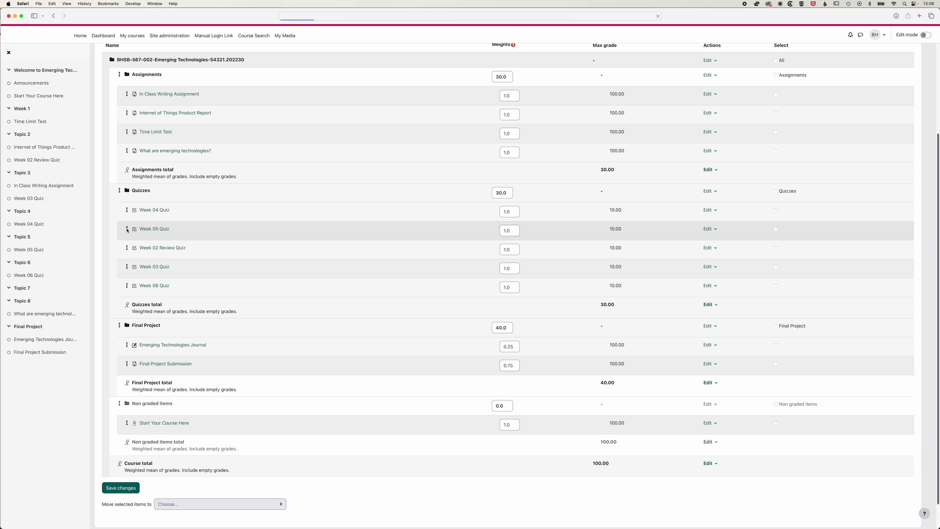
scroll(140, 330, "down", 5)
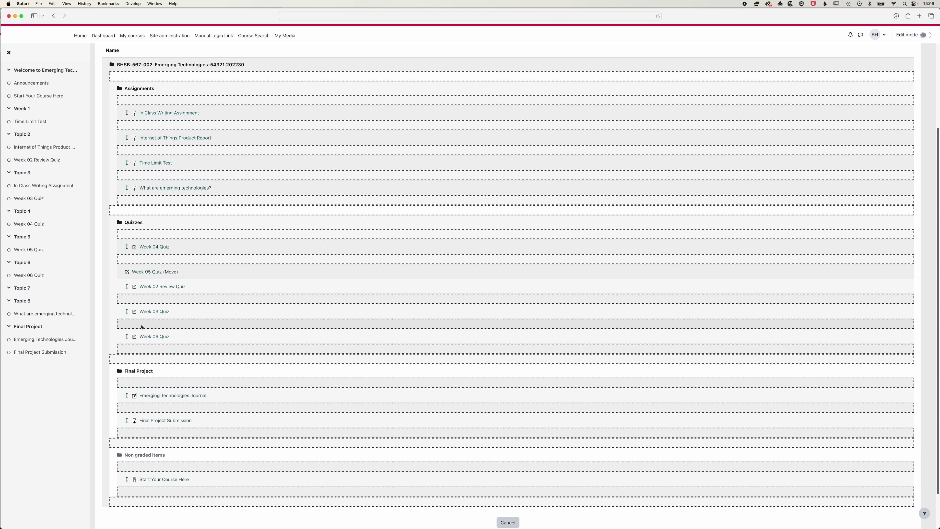
left_click(142, 326)
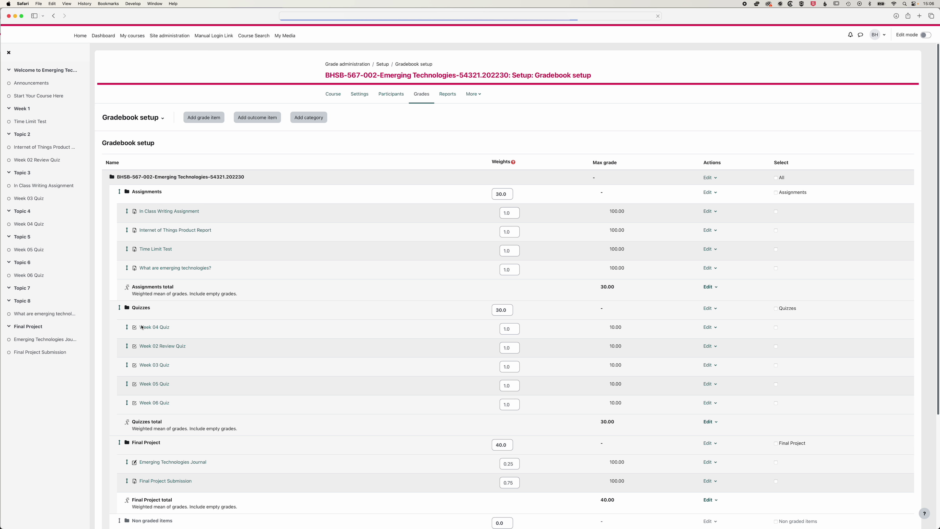
Move Week 04 Quiz between Week 03 Quiz and Week 05 Quiz within the Quizzes category.
left_click(126, 327)
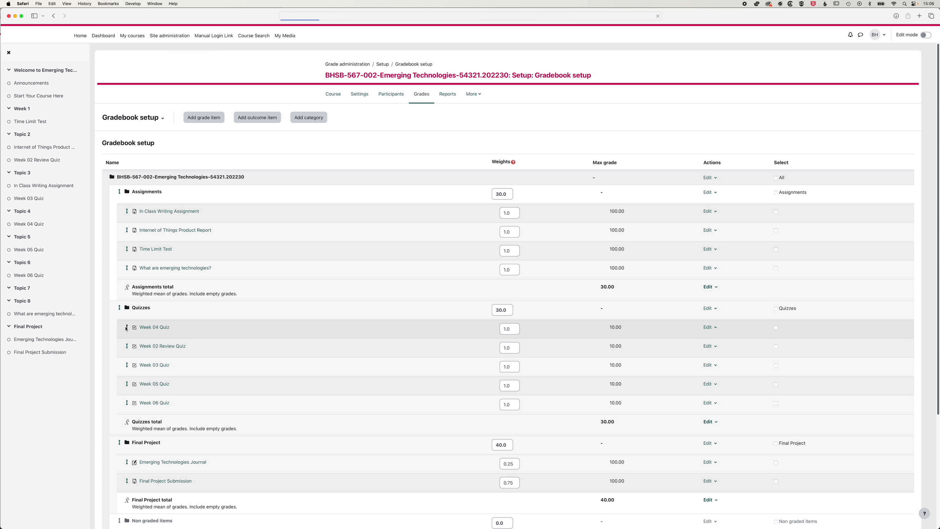
scroll(146, 321, "down", 3)
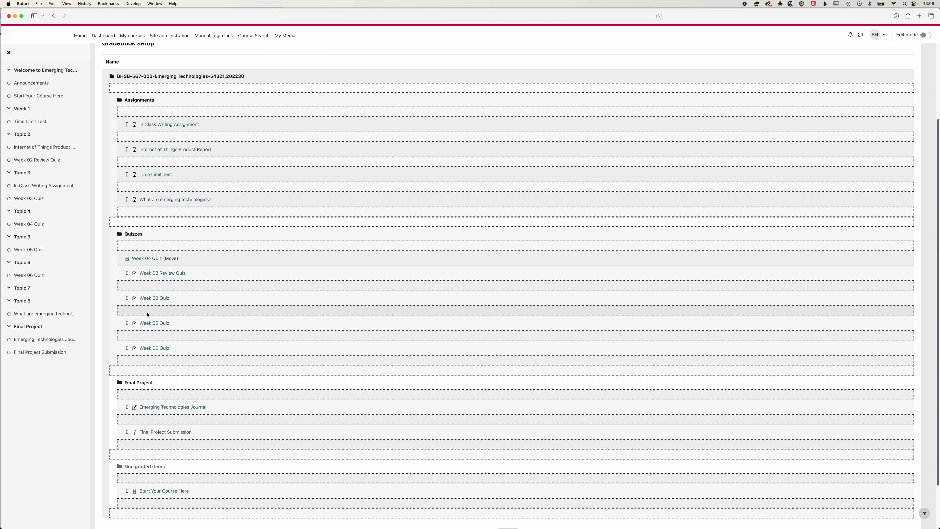
left_click(158, 311)
scroll(159, 312, "down", 3)
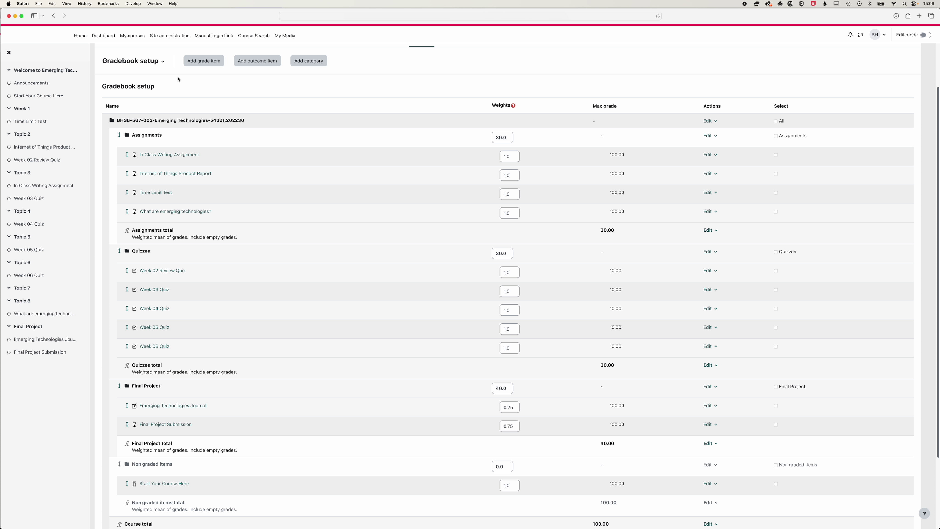
Open the user report for the third student in the user list and review the weights of the grade items and categories.
scroll(146, 91, "up", 3)
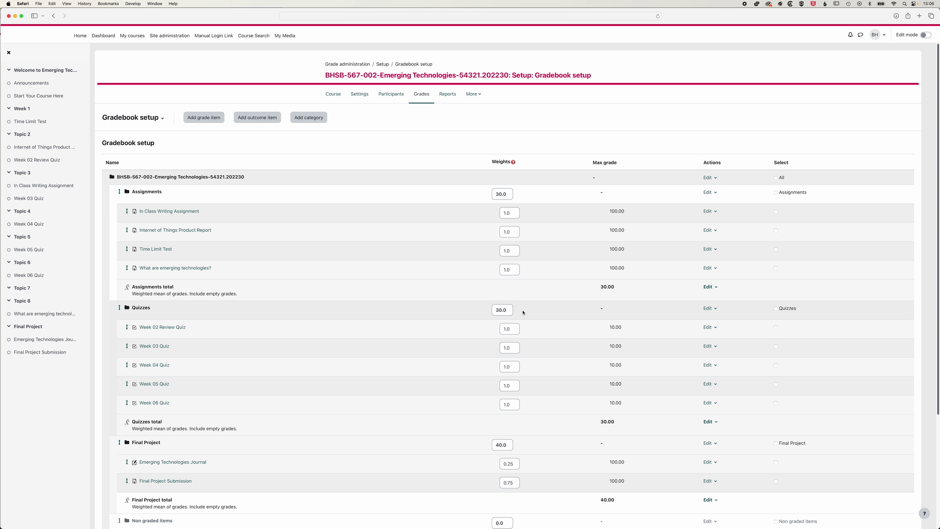
left_click(149, 118)
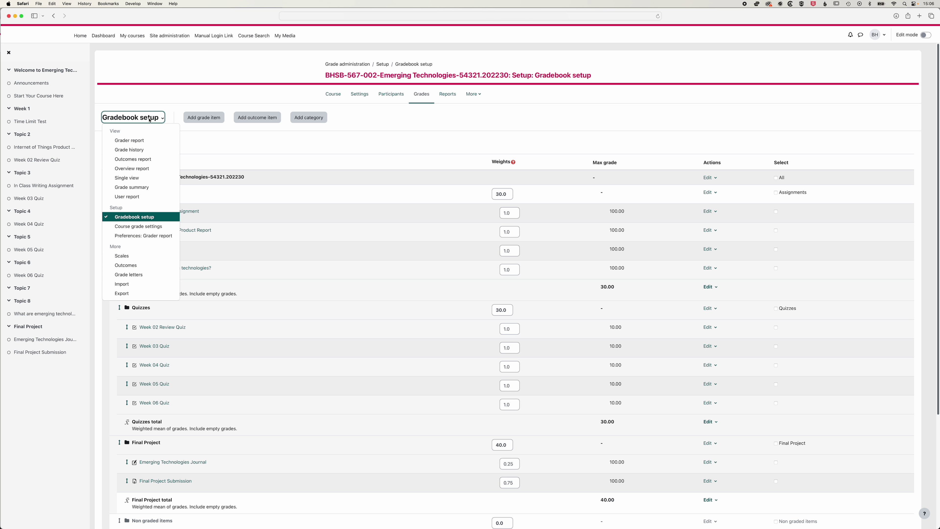
left_click(137, 197)
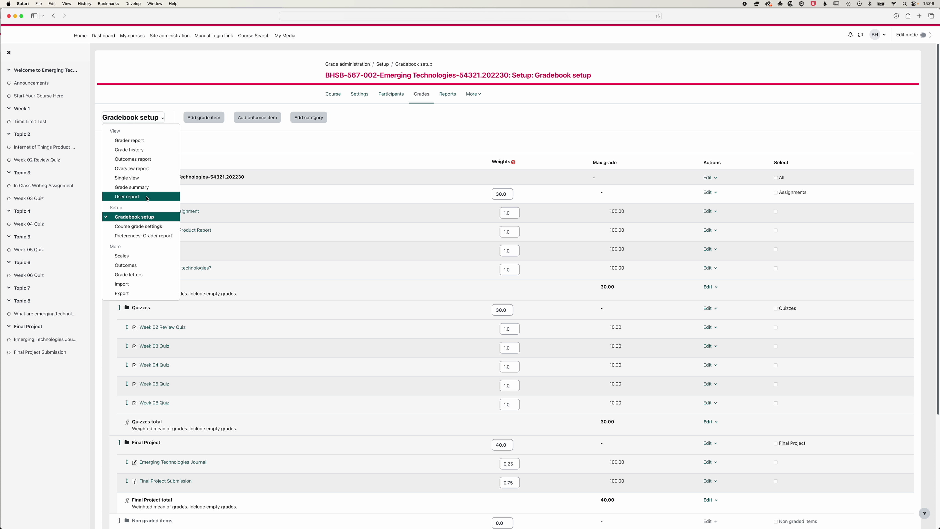
left_click(196, 118)
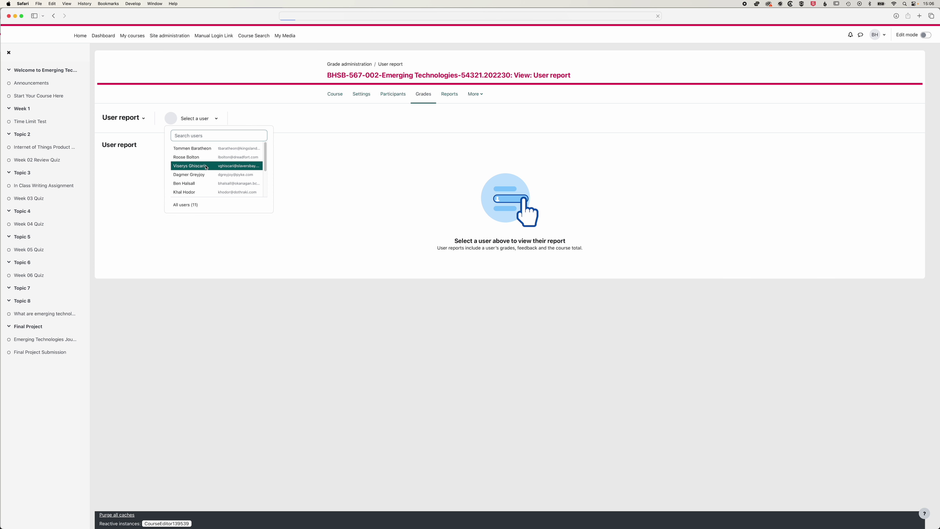
left_click(207, 167)
scroll(179, 281, "down", 5)
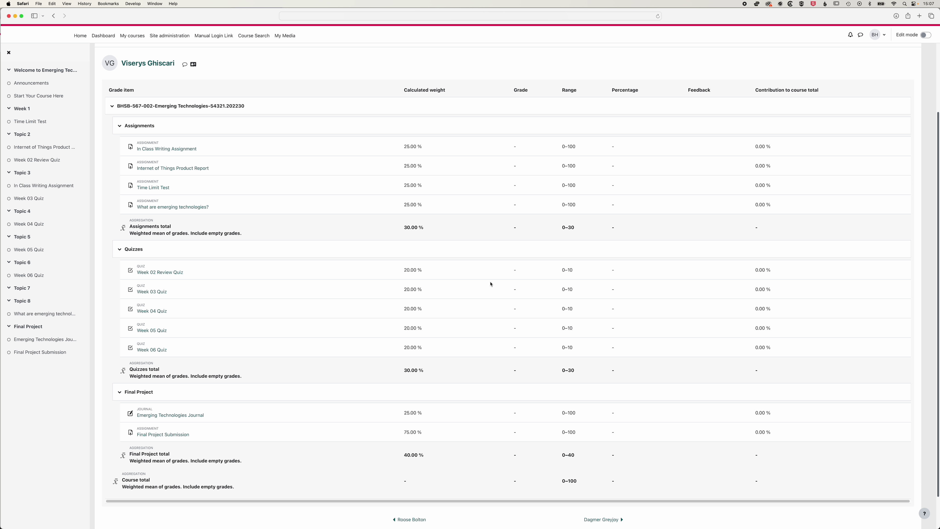
scroll(490, 284, "up", 5)
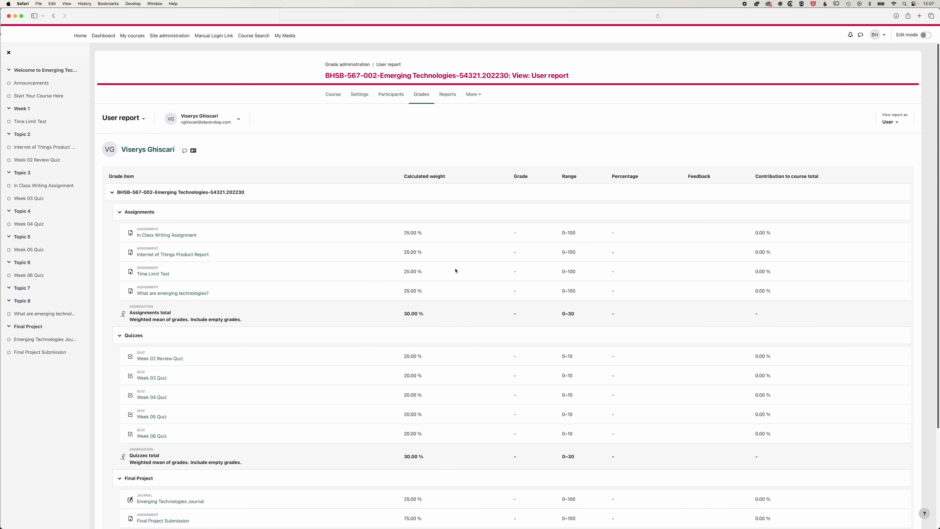